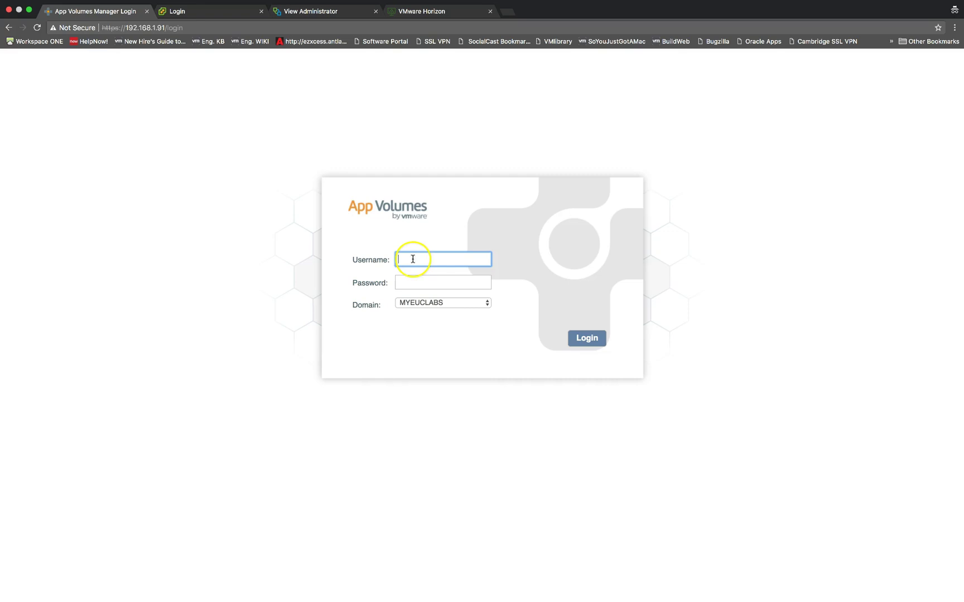
Sign in to App Volumes Manager as administrator and open Volumes > Writables.
text(ad)
key(Down)
key(Tab)
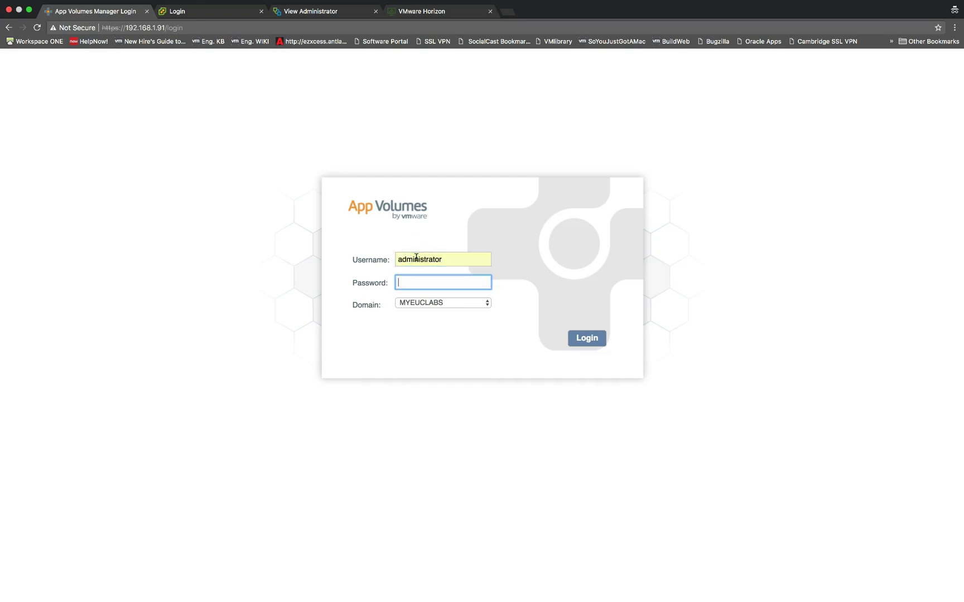
text(VMware1!)
click(581, 338)
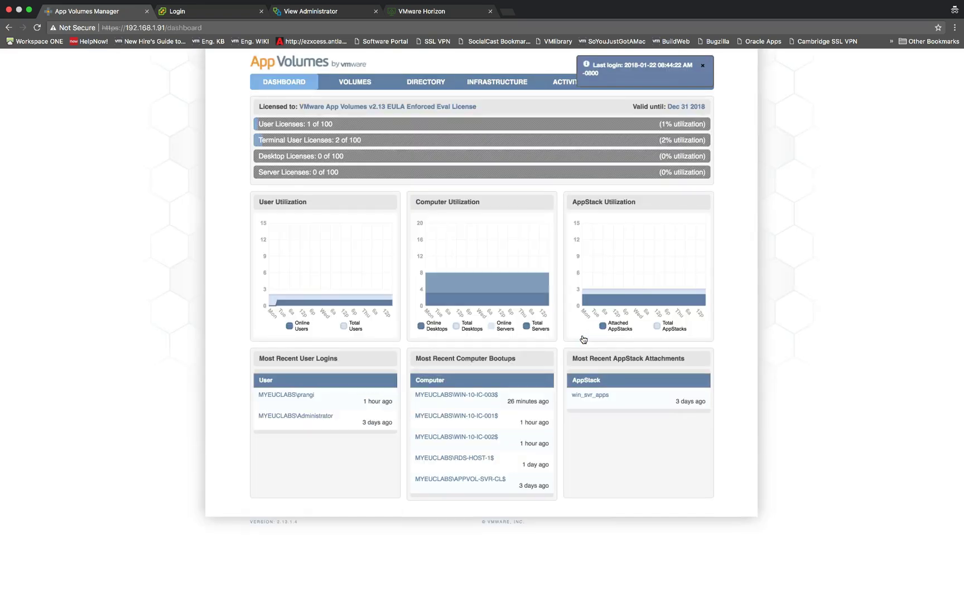
click(354, 85)
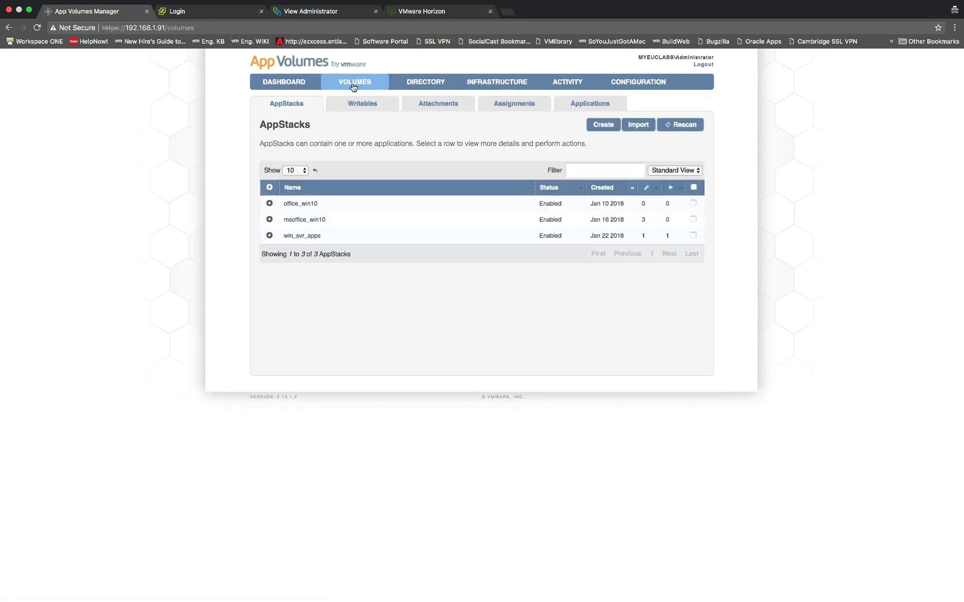
click(357, 105)
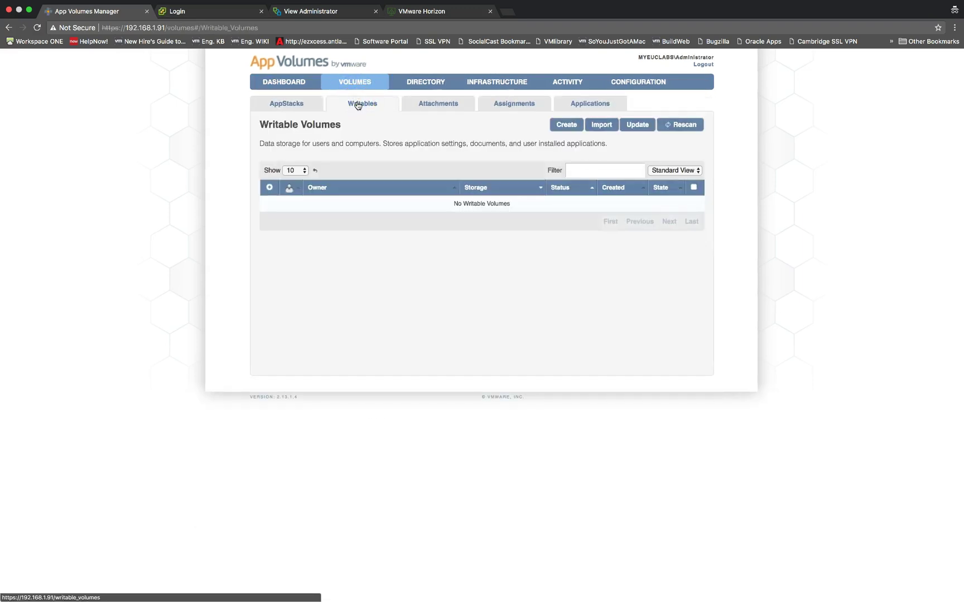
Start a new writable volume and pick the domain user from Active Directory as owner.
click(566, 125)
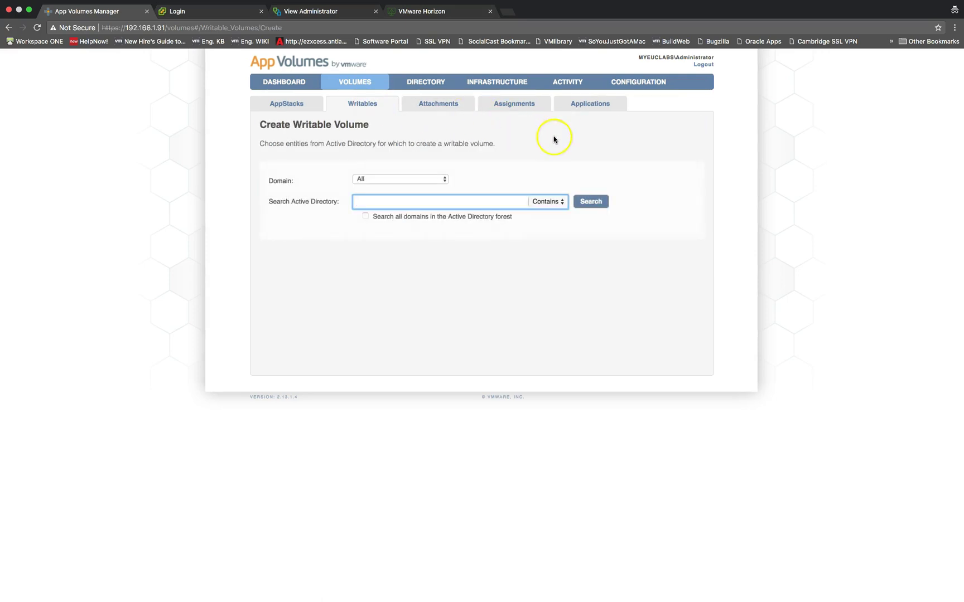
text(prangi)
click(587, 201)
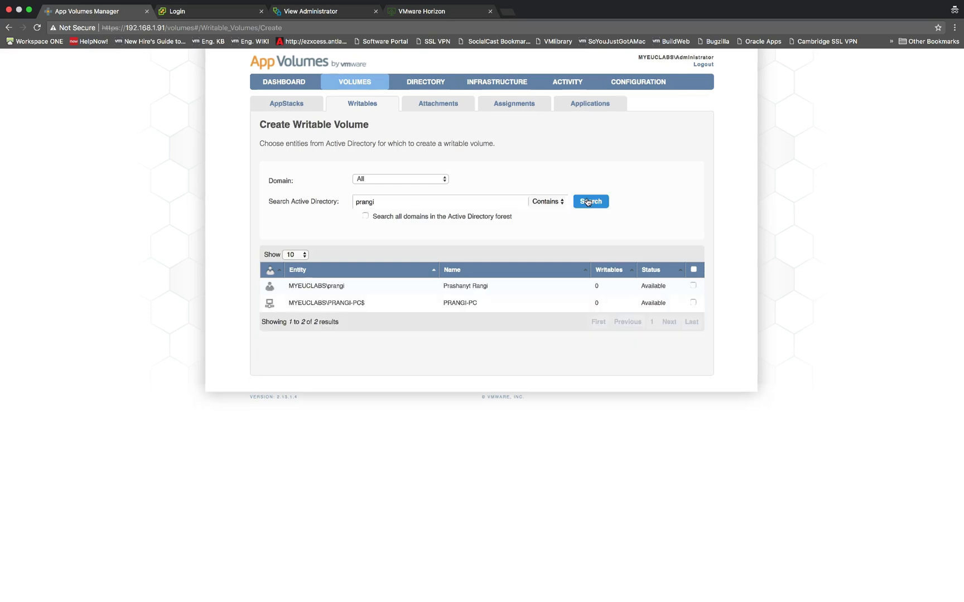
click(693, 286)
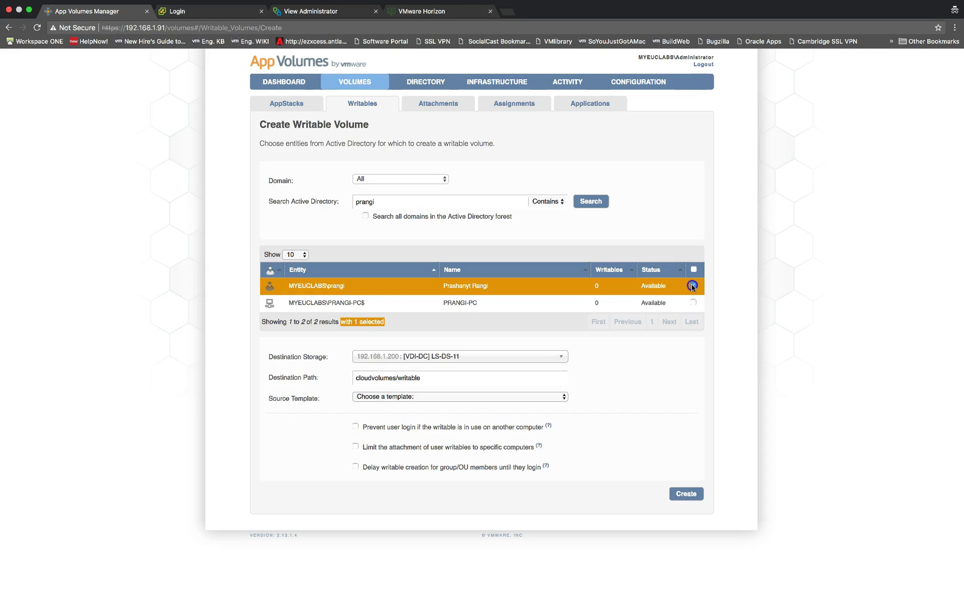
Use the uia_plus_profile template on LS-DS-11 and create the volume immediately.
click(542, 396)
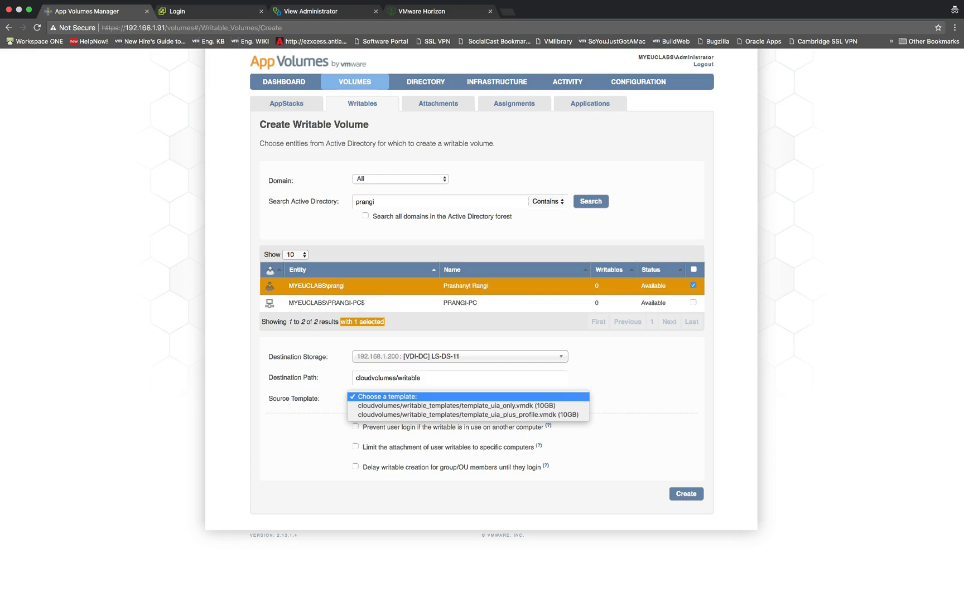
click(542, 396)
click(542, 416)
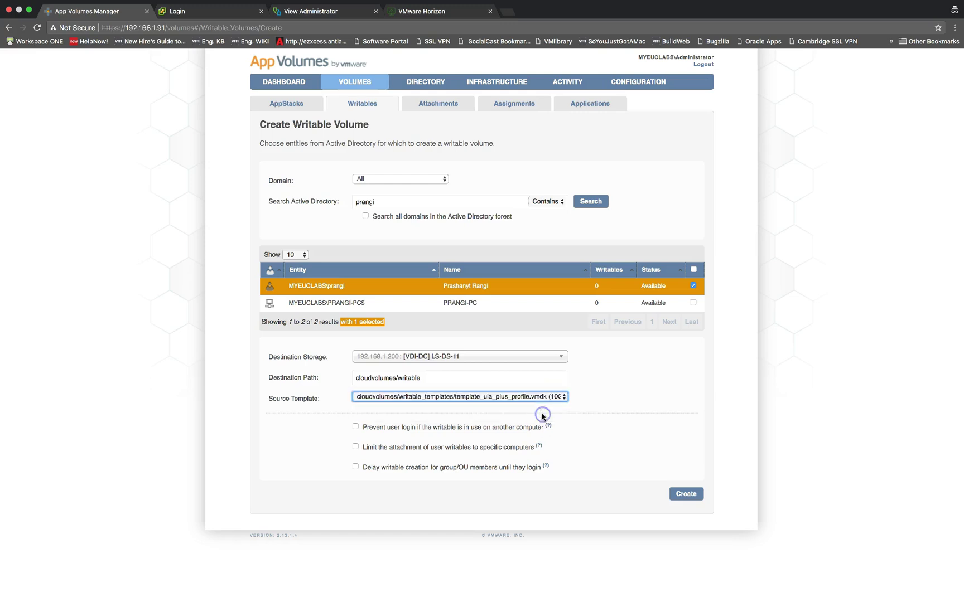
click(552, 426)
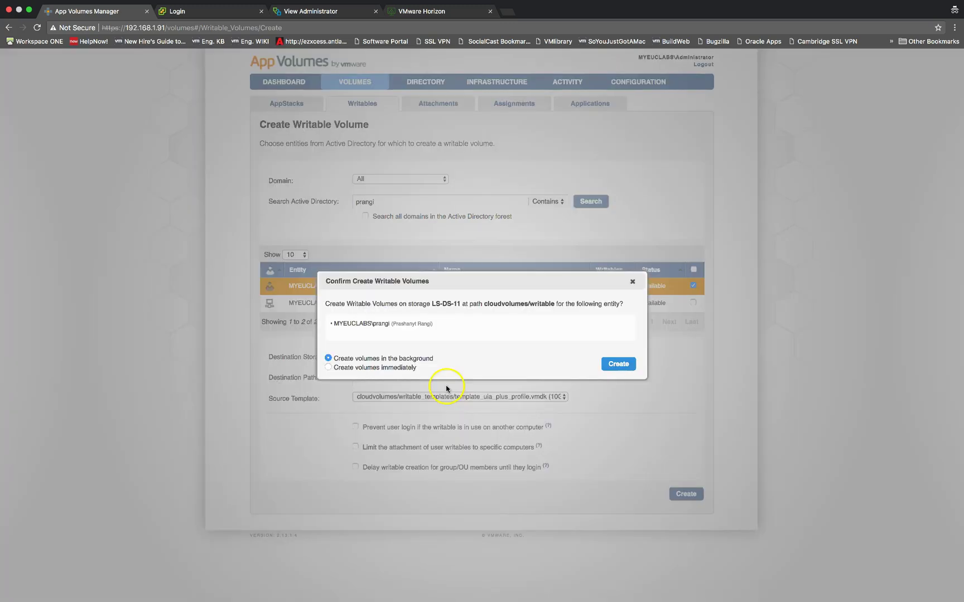
click(391, 369)
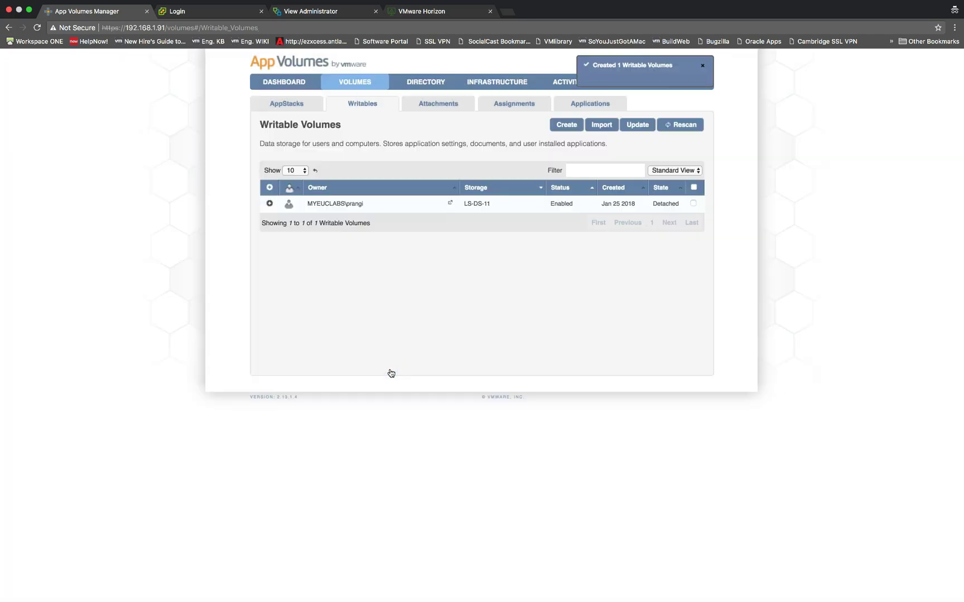
click(618, 362)
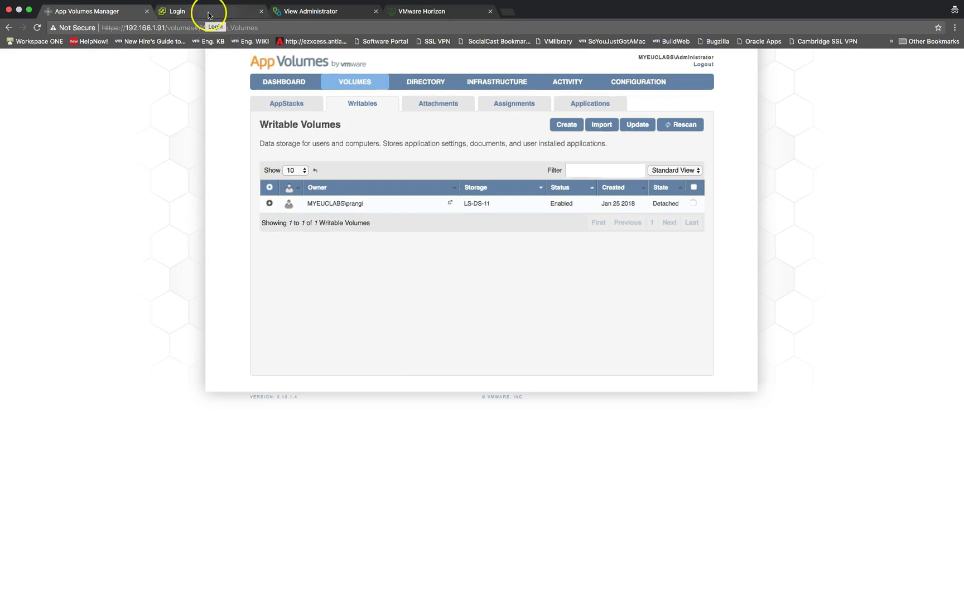
Log in to Horizon 7 Administrator as 'administrator' with the admin password.
click(294, 12)
click(162, 429)
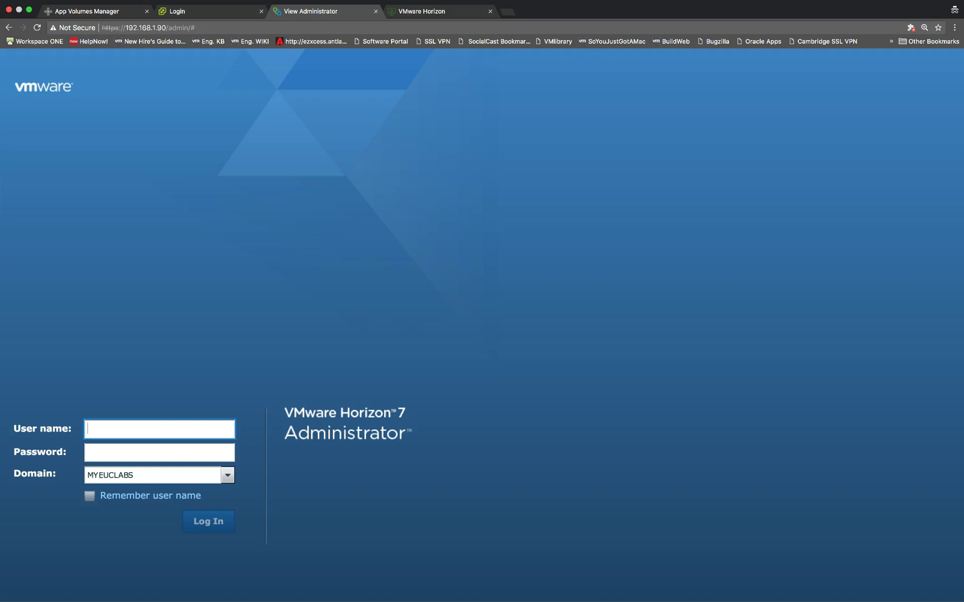
text(administrator)
key(Tab)
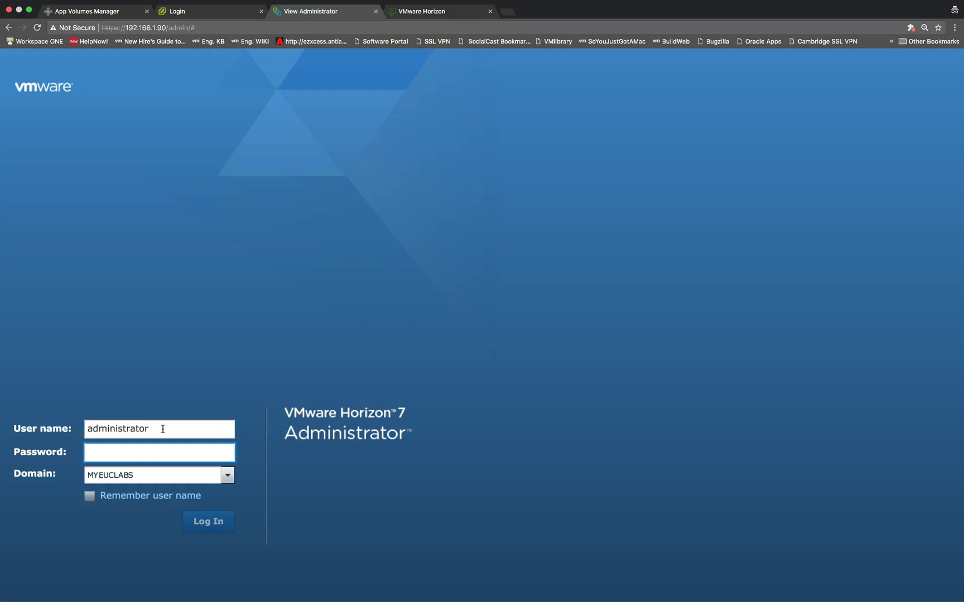
text(VMware1!)
key(Return)
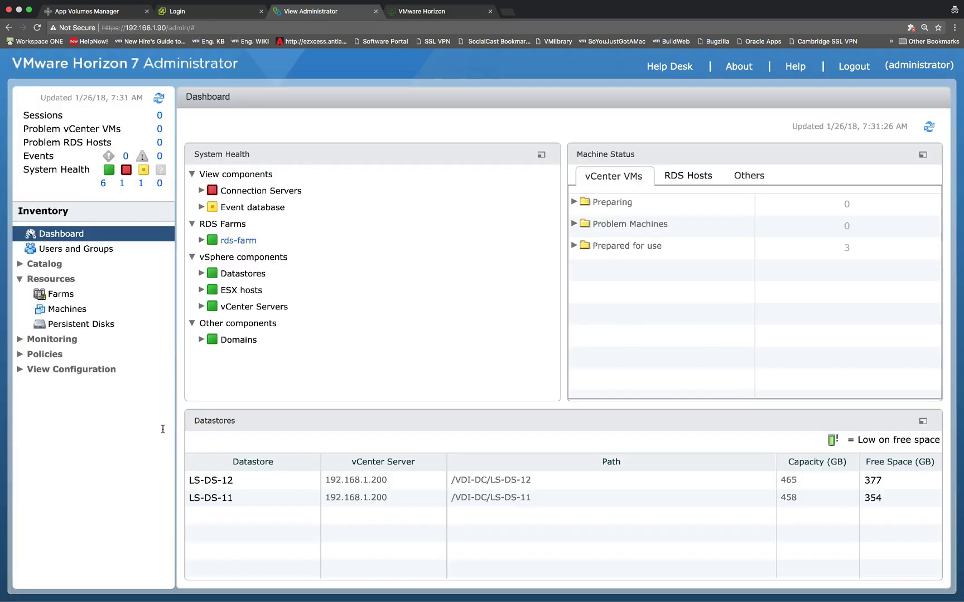
Open the win-10-ic-dp pool's machines under Catalog > Desktop Pools.
click(20, 264)
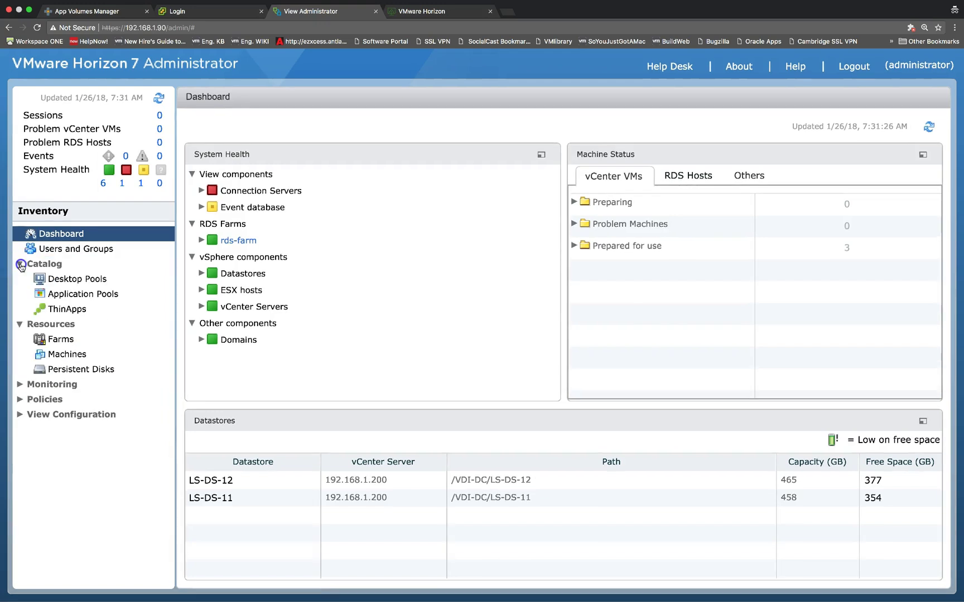
click(20, 266)
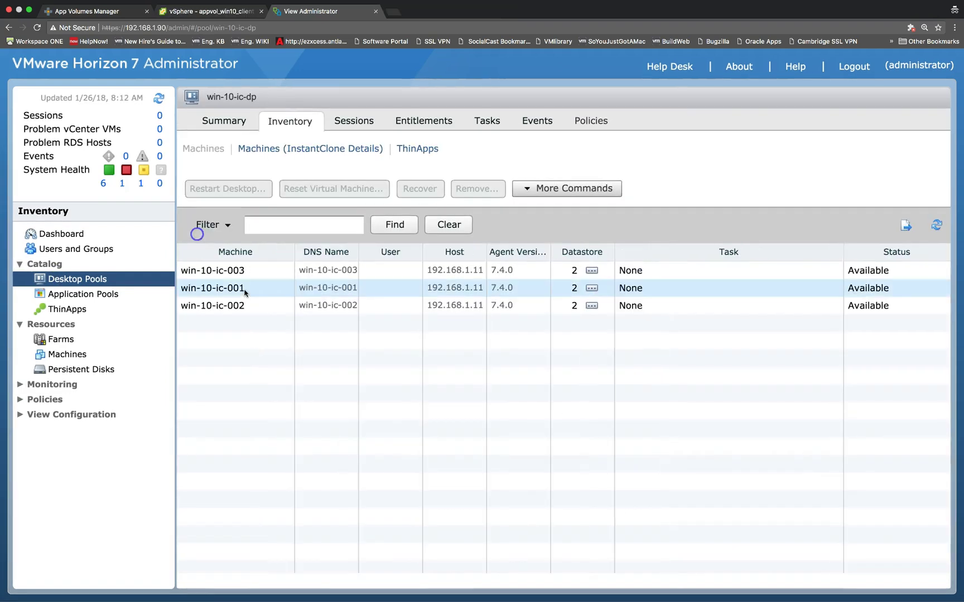
click(245, 291)
Assign machine win-10-ic-001 to the writable volume's domain user.
right_click(244, 291)
click(269, 362)
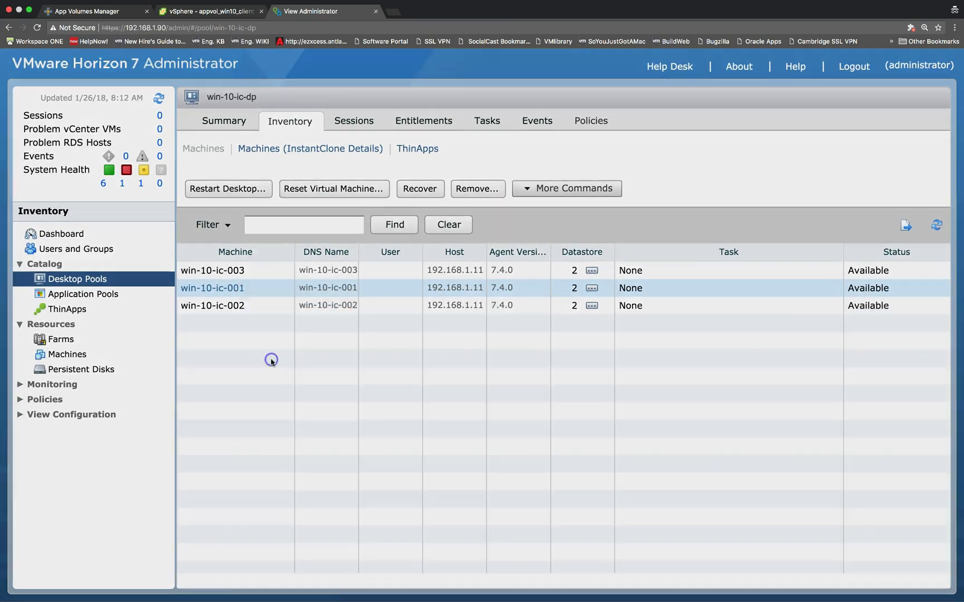
click(456, 230)
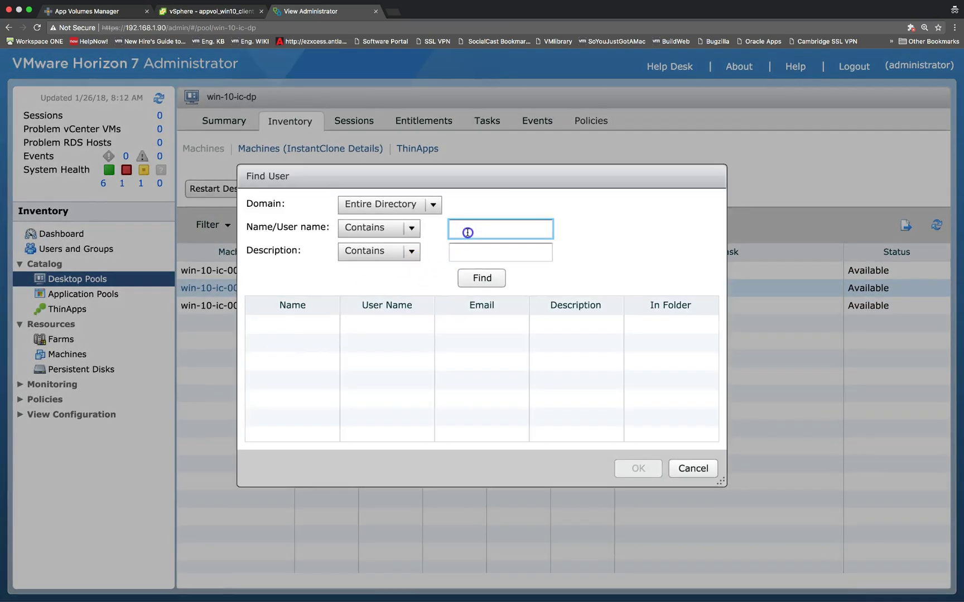
text(prangi)
click(475, 279)
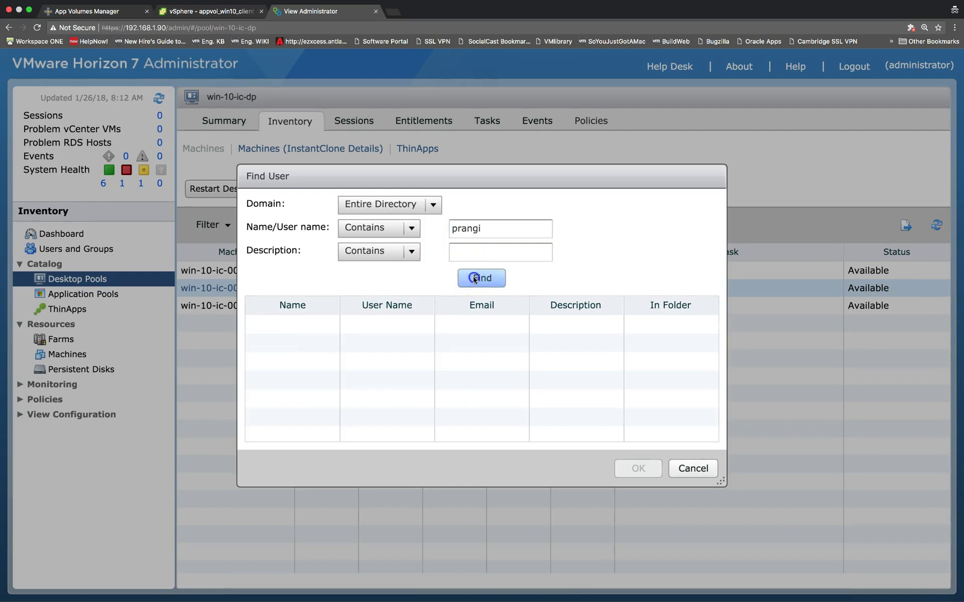
click(457, 325)
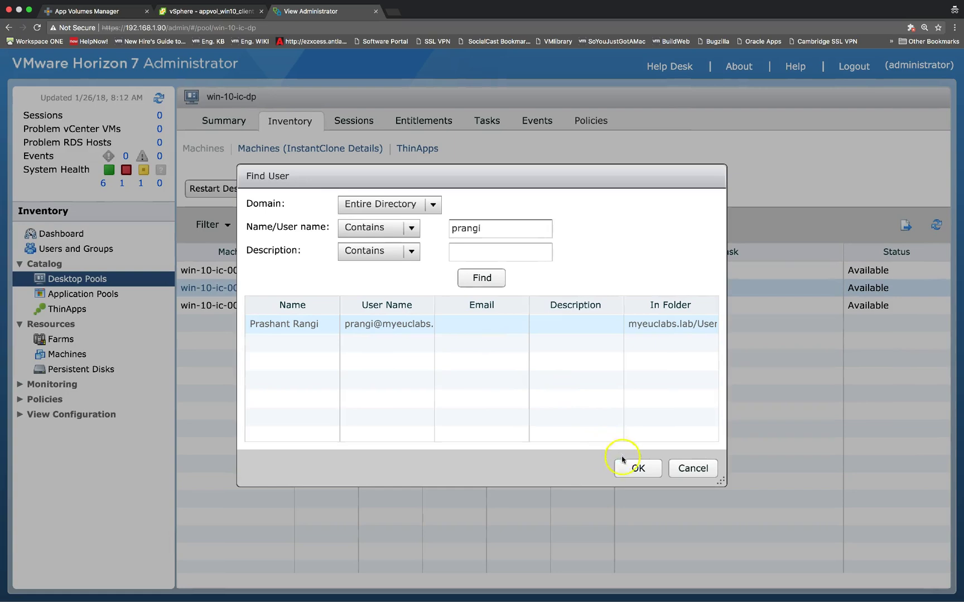
click(633, 472)
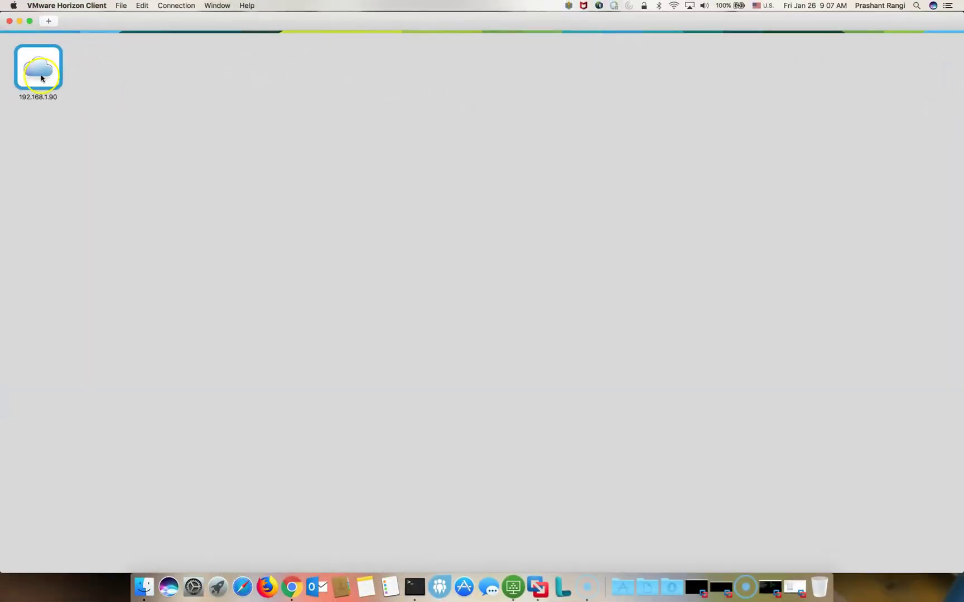
Connect to the 192.168.1.90 Horizon server and log in with the user's password.
double_click(41, 76)
text(•••••••)
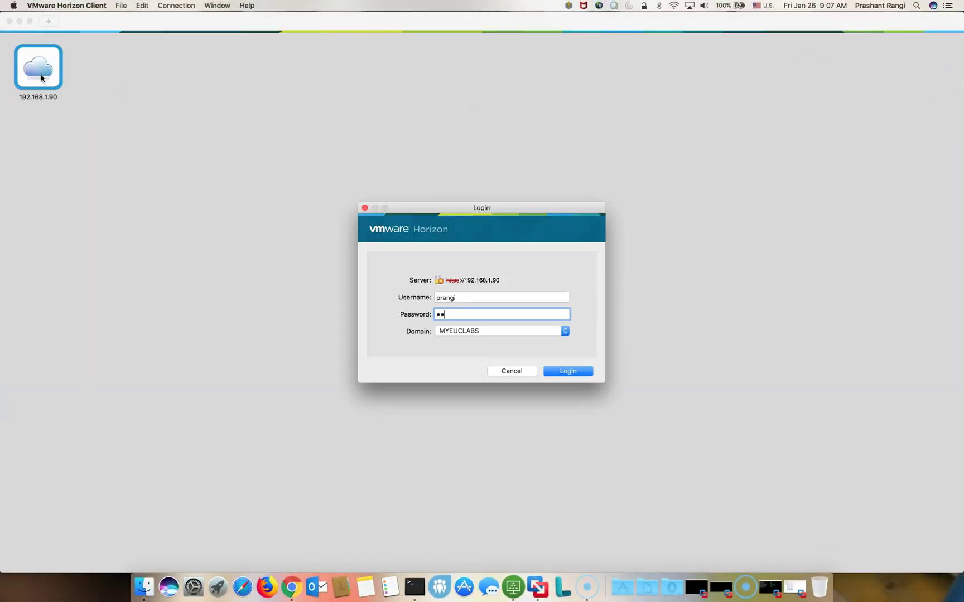
text(•)
click(565, 372)
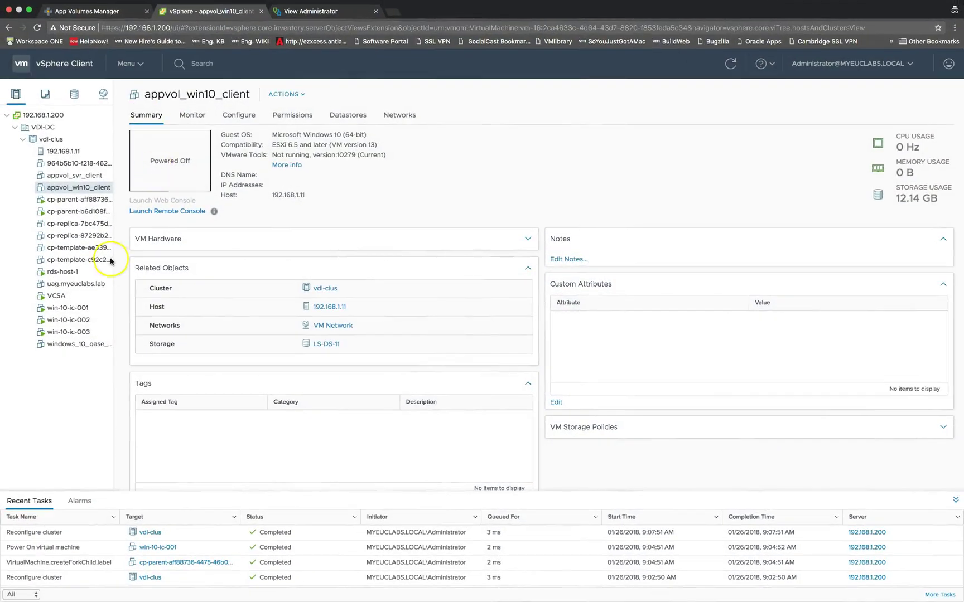
Verify in win-10-ic-001's settings that Hard disk 2's file is the writable volume.
right_click(83, 309)
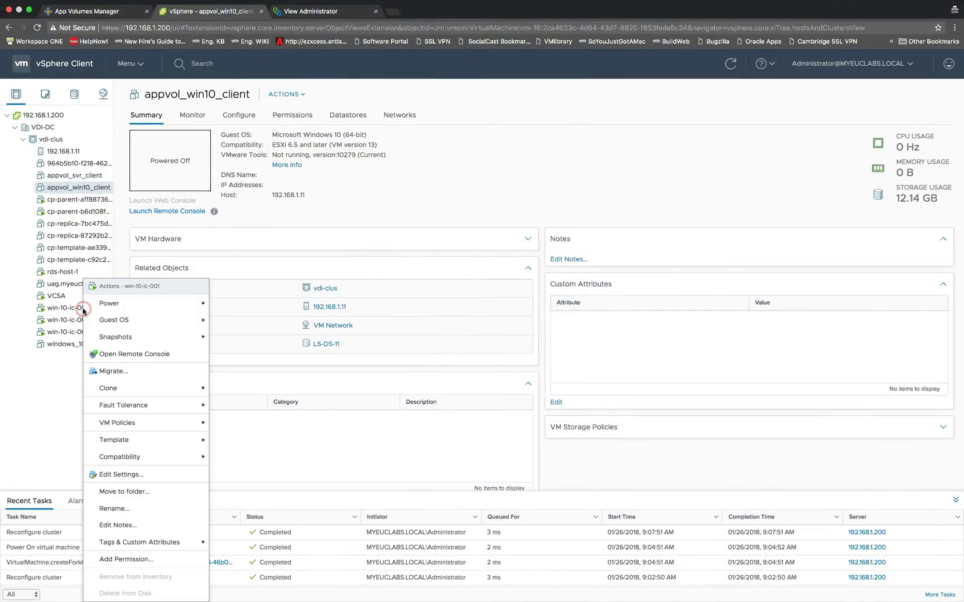
click(117, 475)
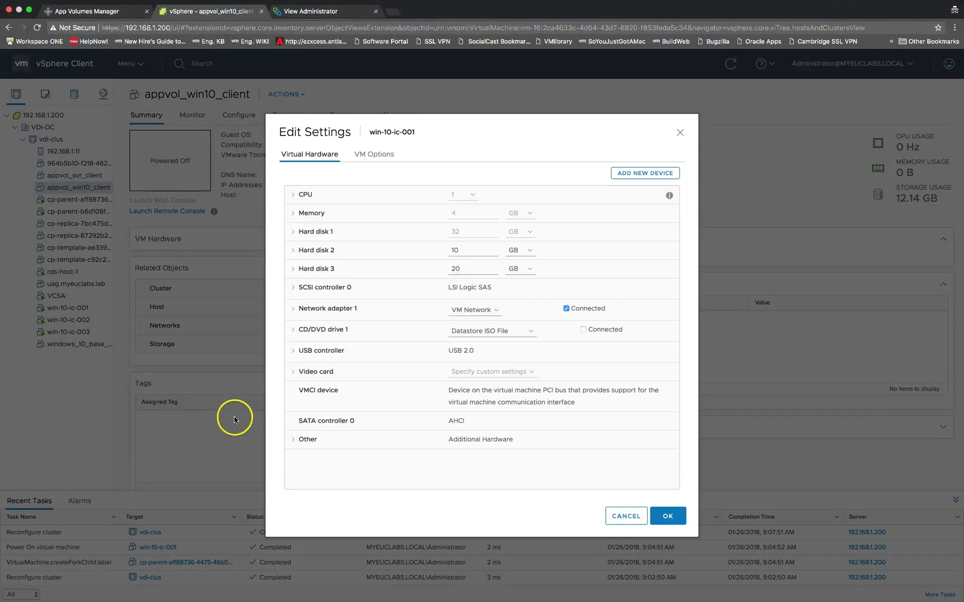
click(293, 251)
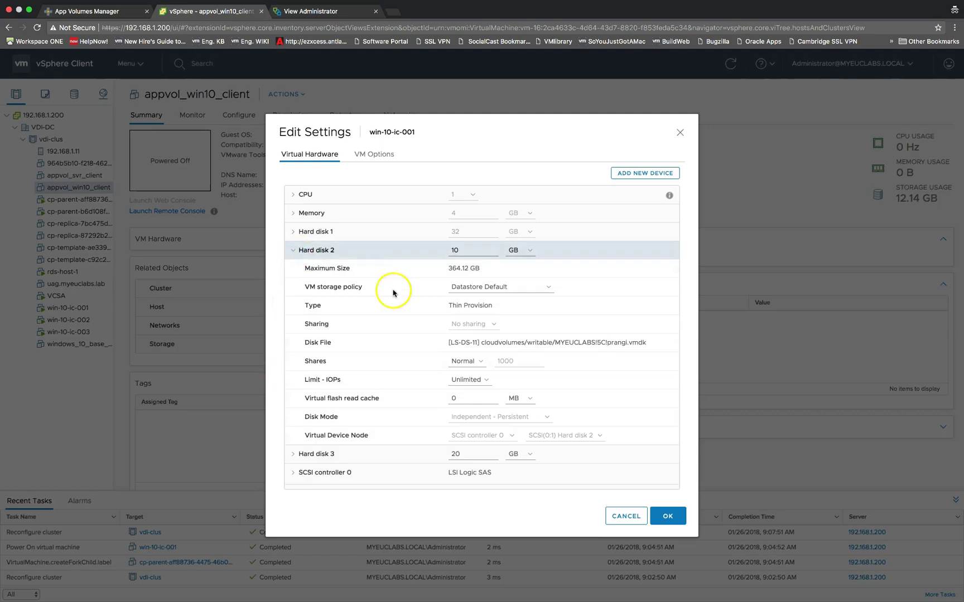
drag(482, 343, 645, 340)
click(667, 517)
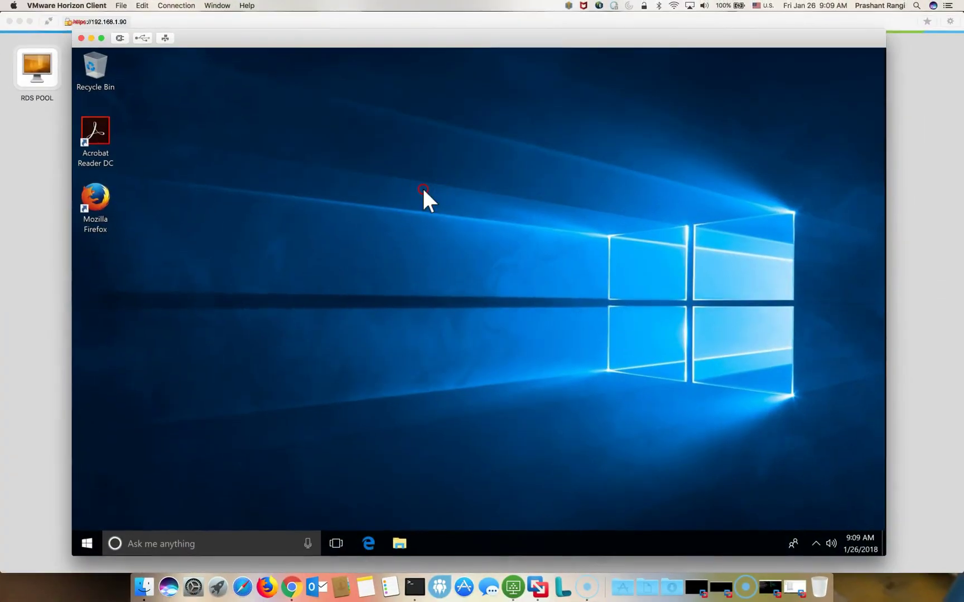
Create a new folder named 'Softwares' on the remote desktop.
right_click(423, 189)
mouse_move(467, 276)
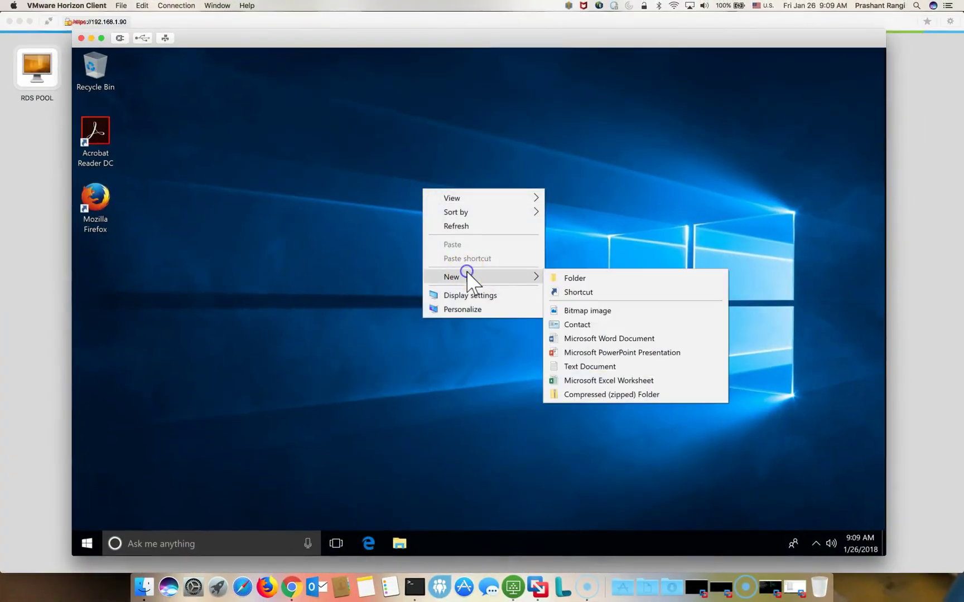
click(569, 279)
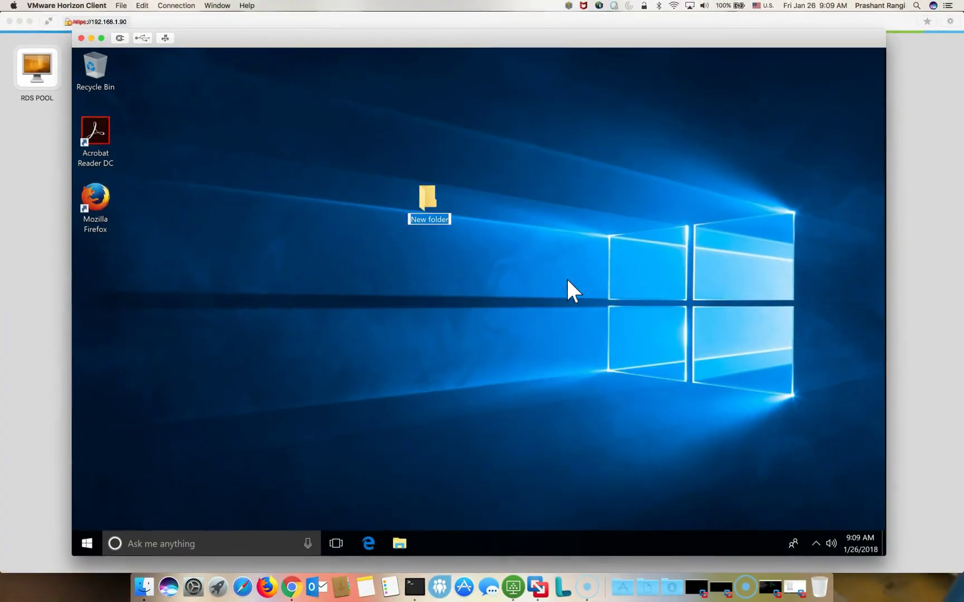
text(Softwares)
key(Return)
Paste the Chrome and Firefox 49.0.2 installers into the Softwares folder.
click(564, 279)
double_click(423, 202)
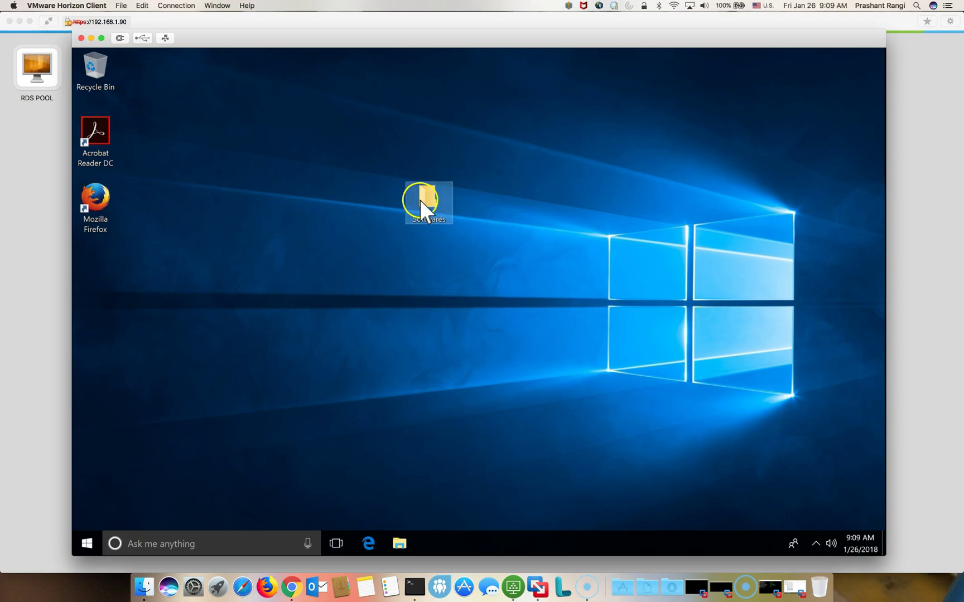
right_click(565, 260)
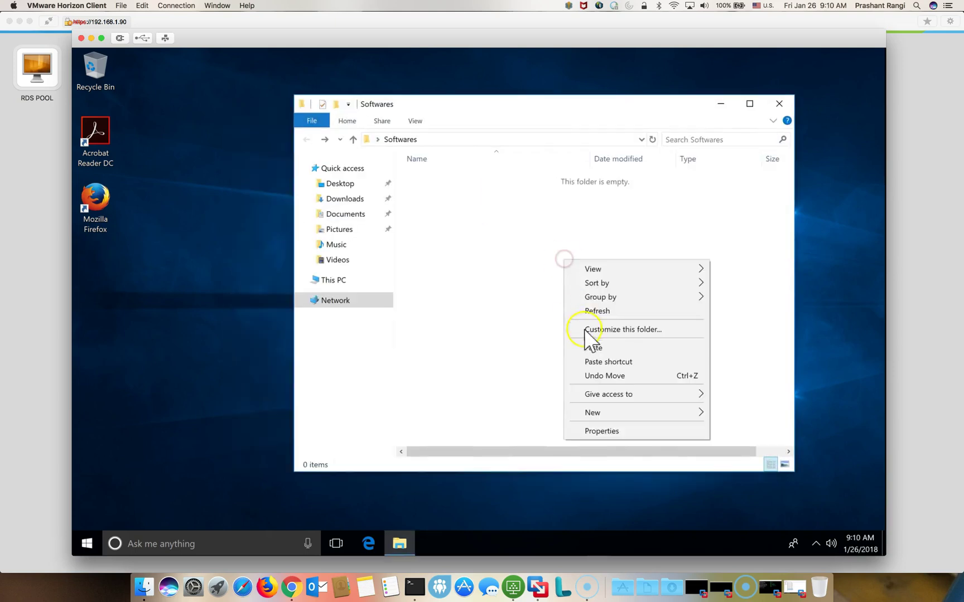
click(589, 345)
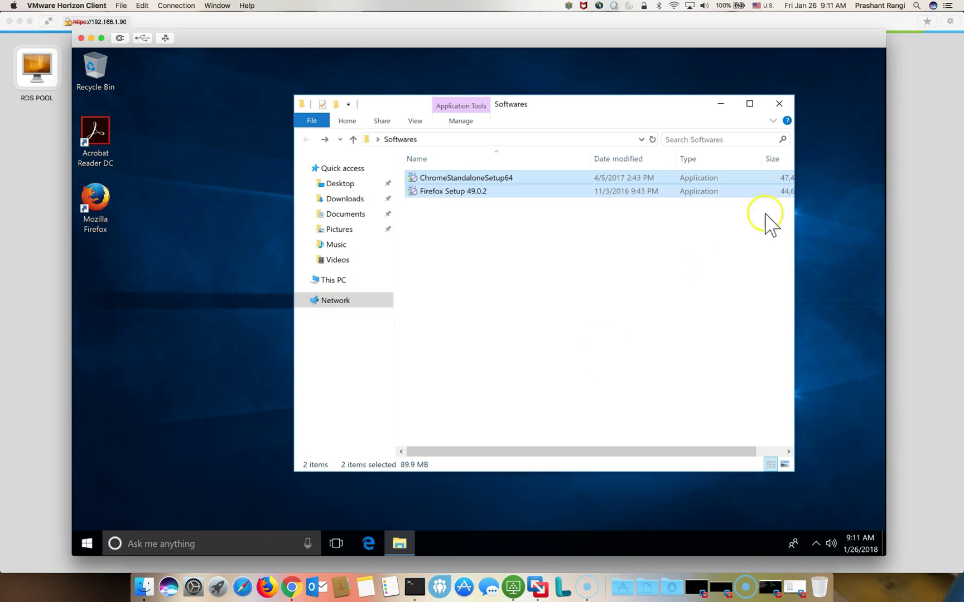
click(779, 104)
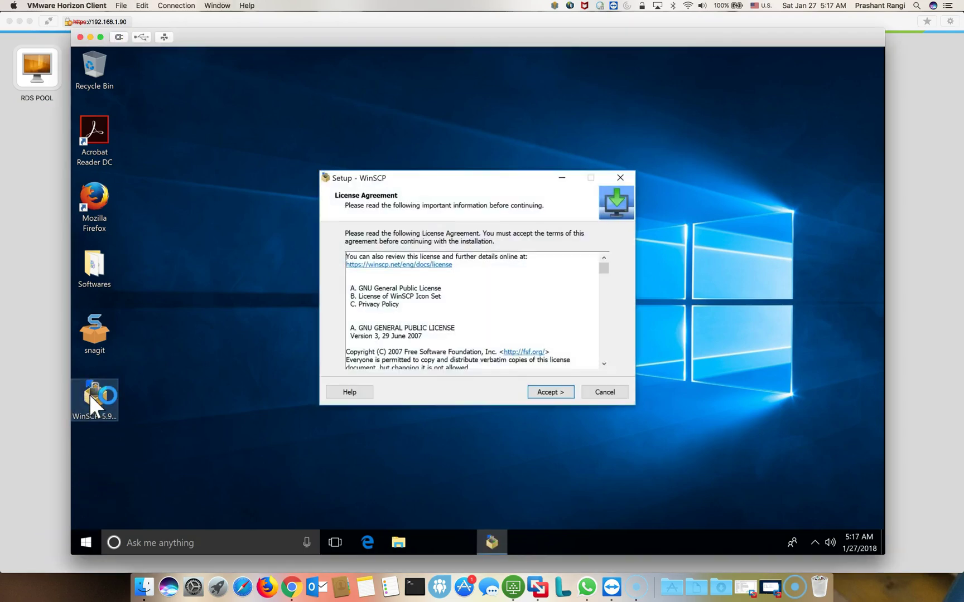
Install WinSCP with default Commander style, without launching it or the Getting started page.
click(554, 391)
click(555, 392)
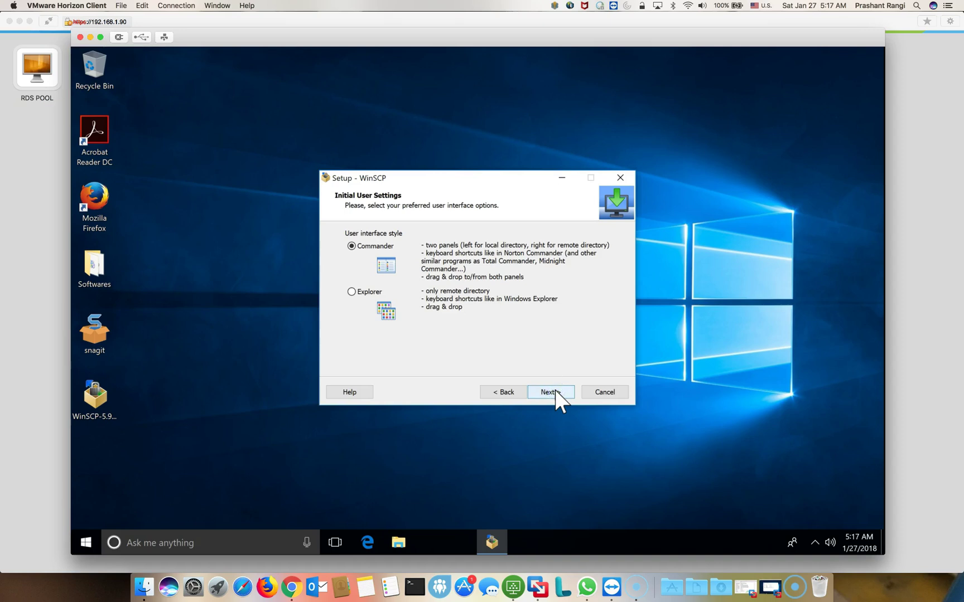
click(554, 392)
click(551, 392)
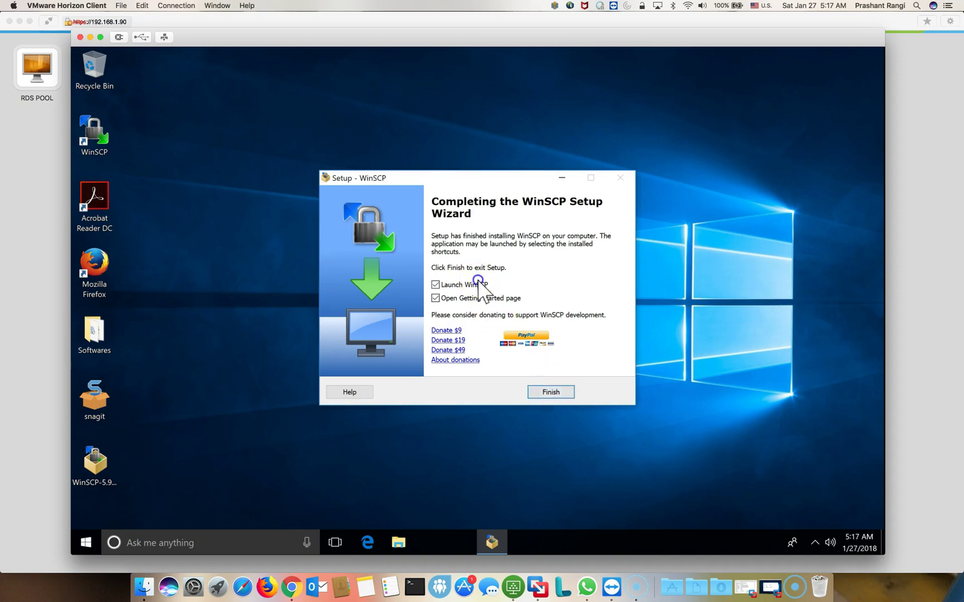
click(471, 284)
click(473, 299)
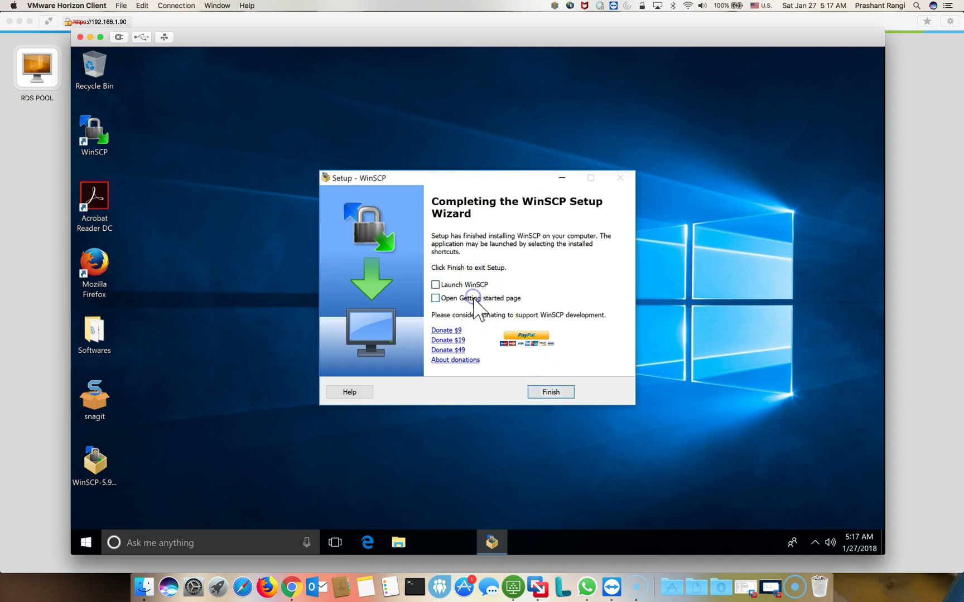
click(540, 394)
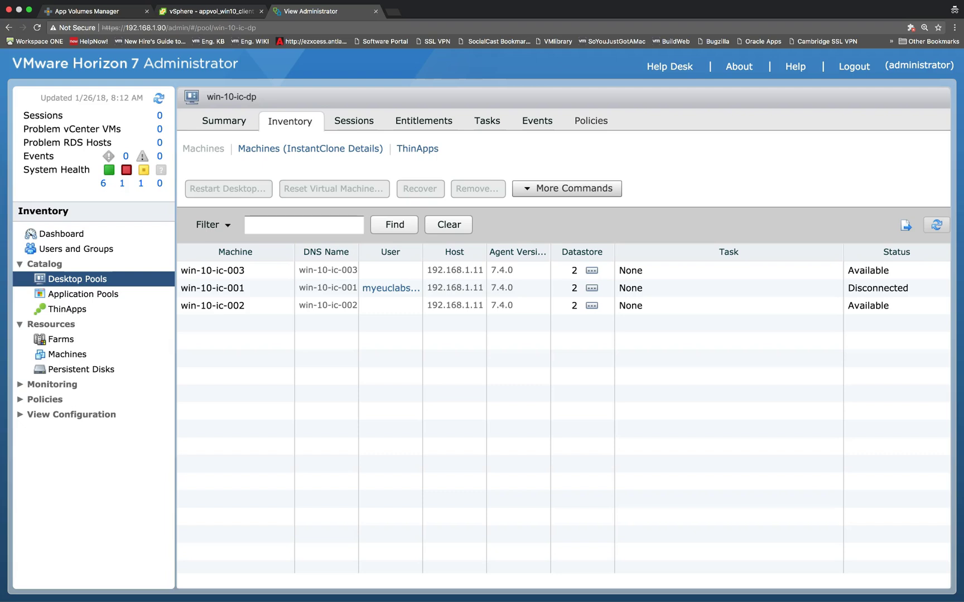
Unassign the user from machine win-10-ic-001.
right_click(695, 289)
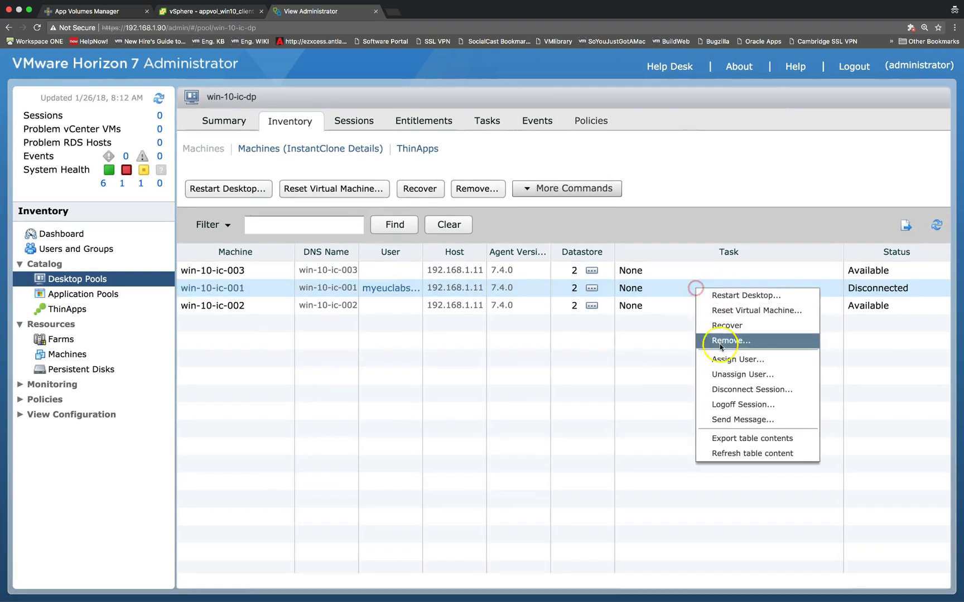
click(726, 373)
click(587, 377)
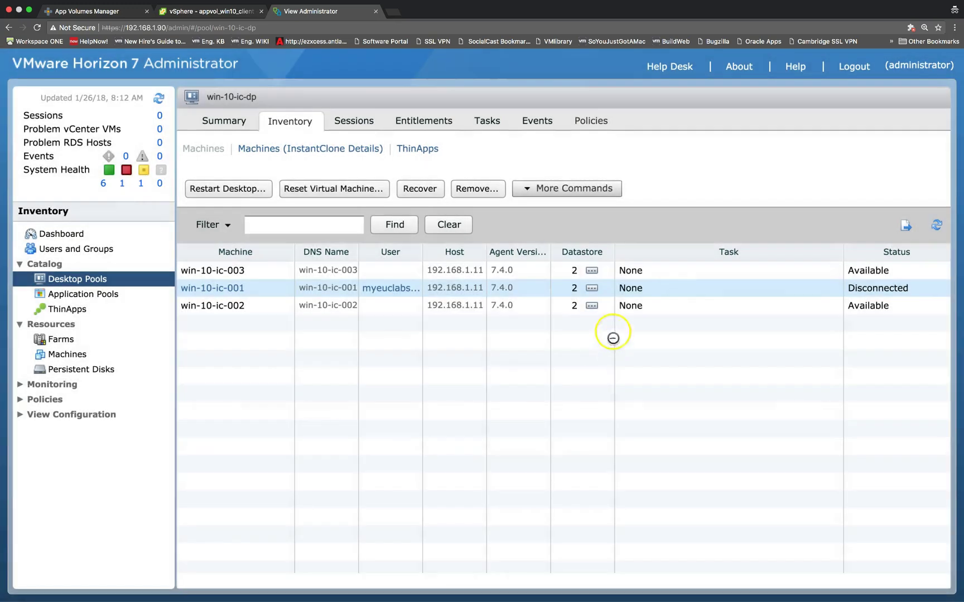
Assign the same domain user to win-10-ic-003 and widen the User column.
click(646, 272)
right_click(648, 272)
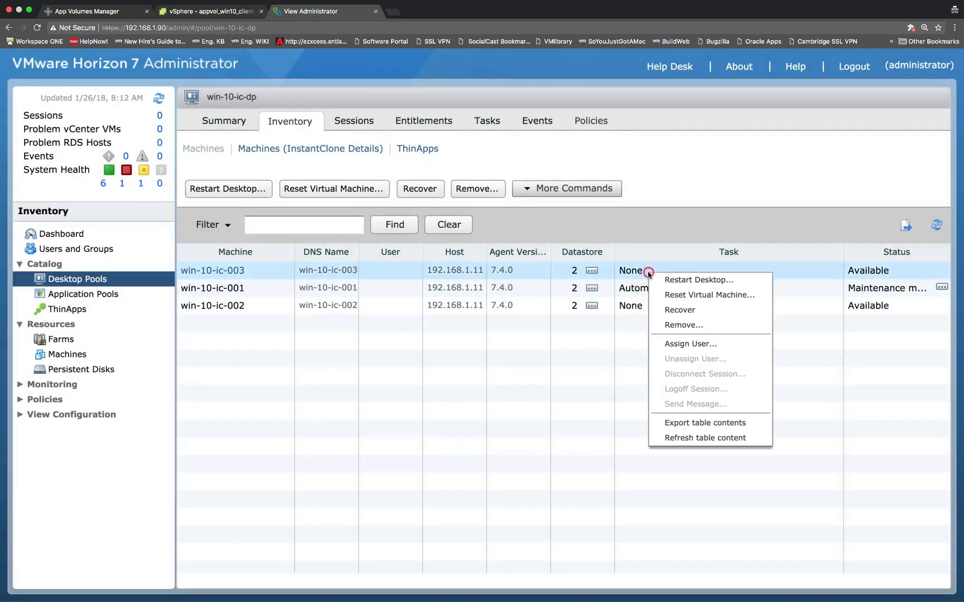
click(671, 344)
click(507, 229)
text(prangi)
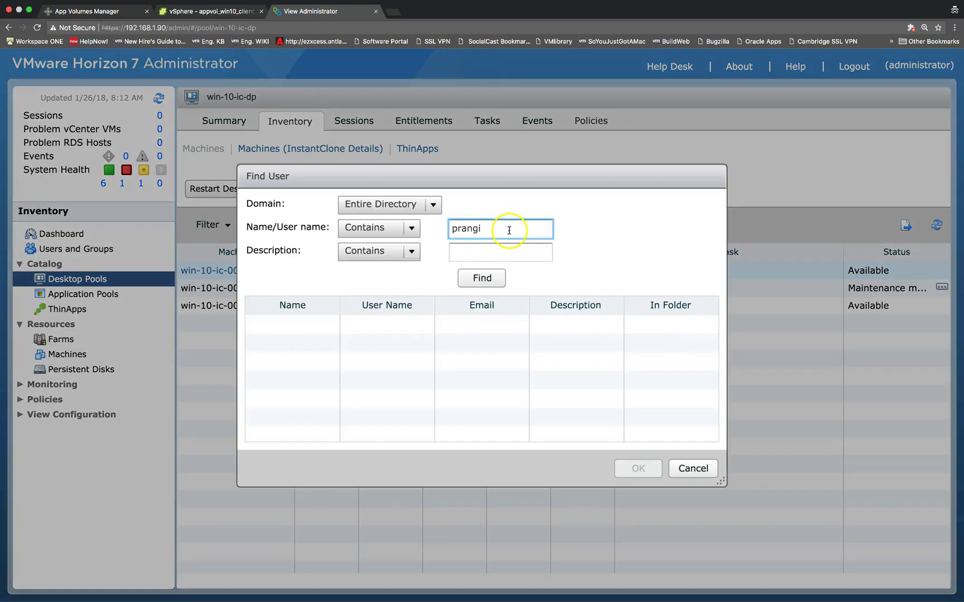
click(481, 277)
click(452, 324)
click(639, 468)
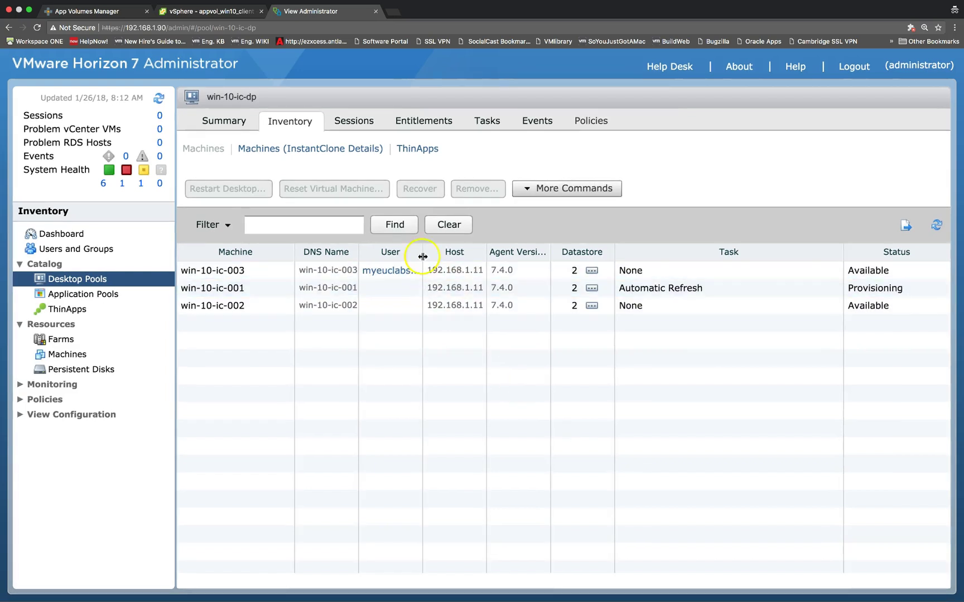
drag(423, 256, 475, 252)
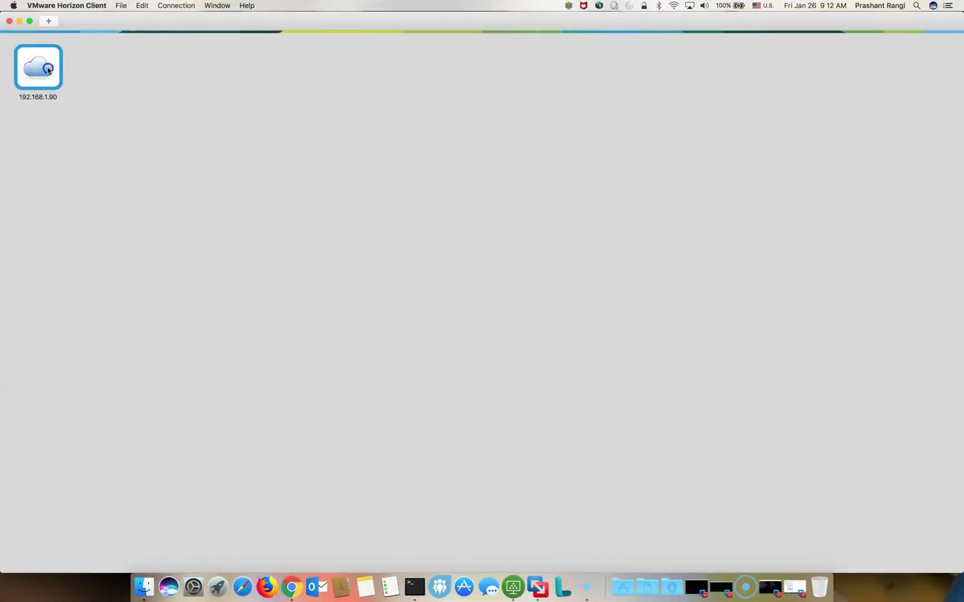
Reconnect to the 192.168.1.90 Horizon server.
double_click(48, 70)
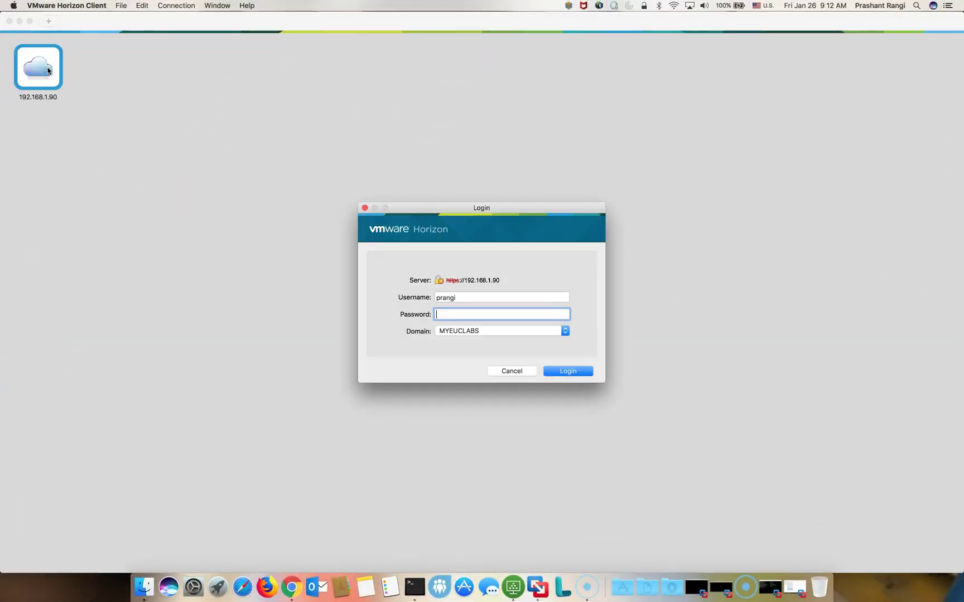